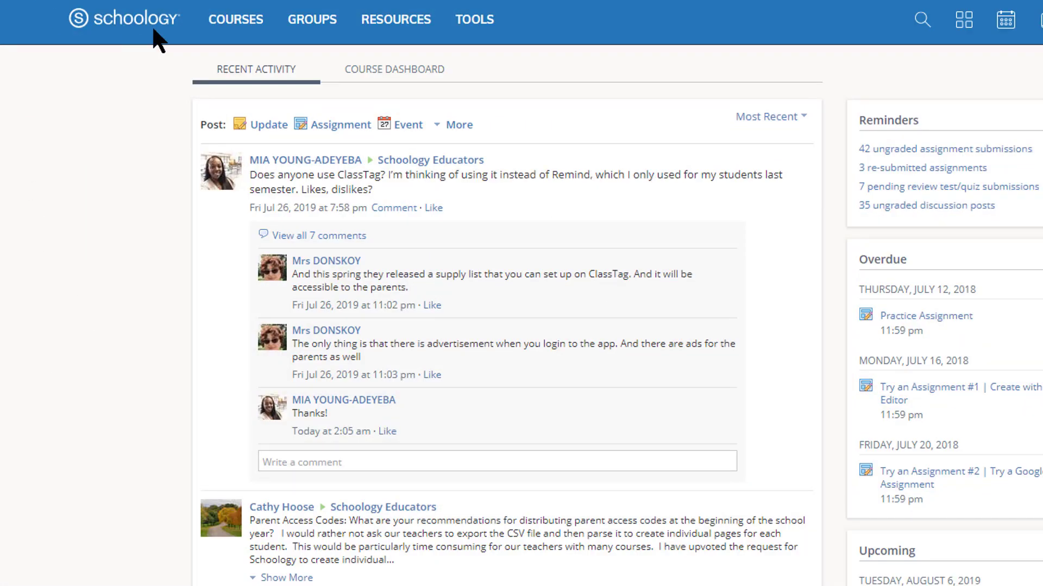
Step: Go to the full course list and scroll down to Jonson Eng 9
click(222, 26)
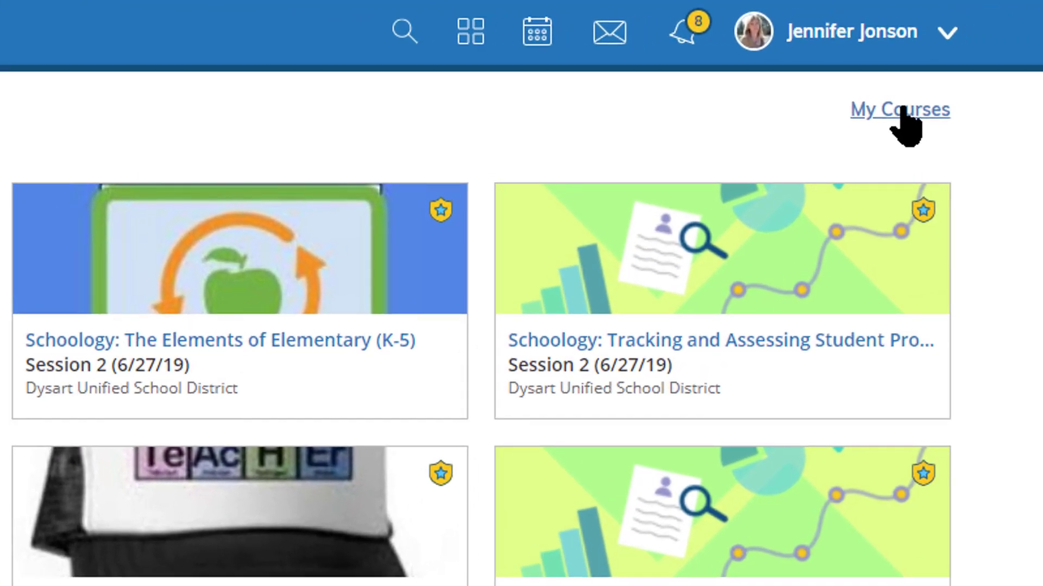
click(902, 112)
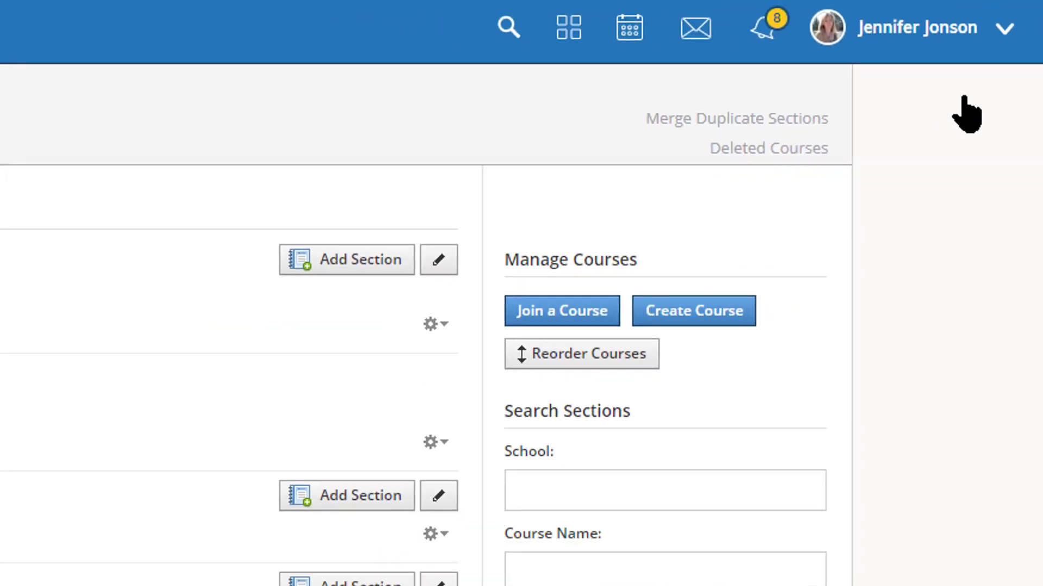
scroll(482, 325, down, 5)
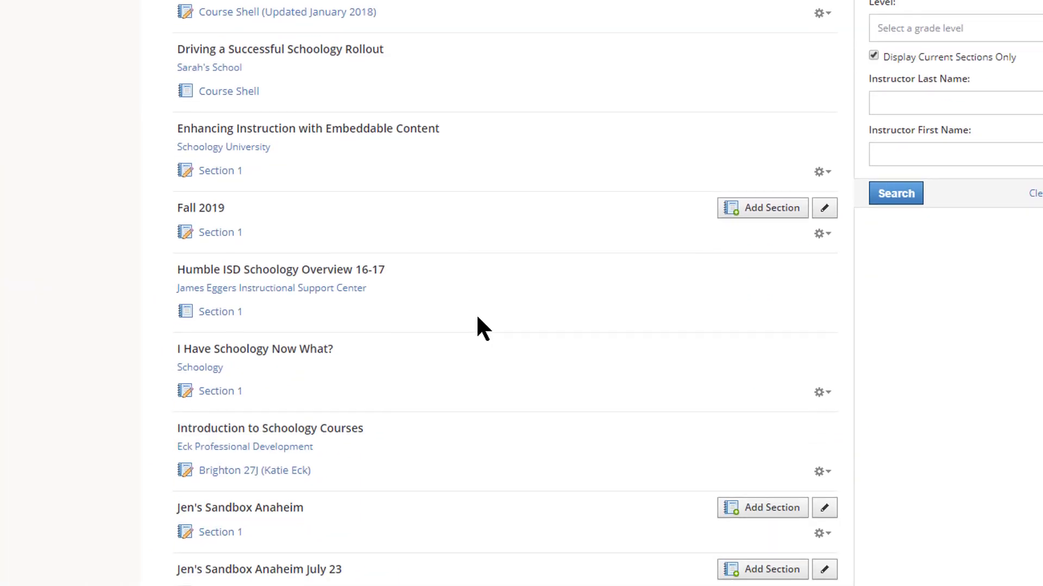
scroll(478, 319, down, 8)
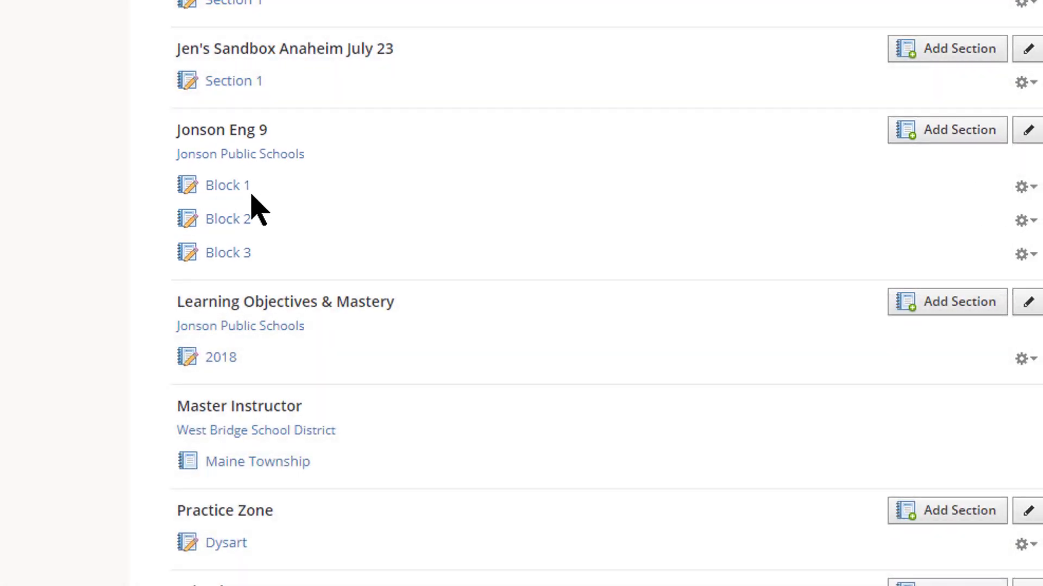
Step: Open Jonson Eng 9 Blocks 1, 2 and 3 each in a new browser tab
right_click(231, 183)
click(268, 191)
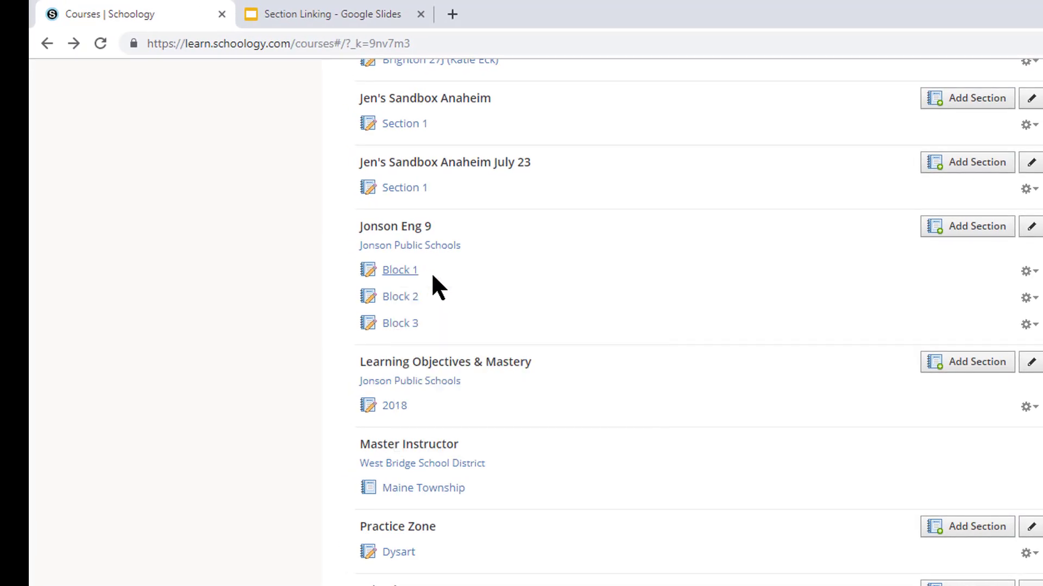
right_click(401, 300)
click(435, 315)
right_click(411, 324)
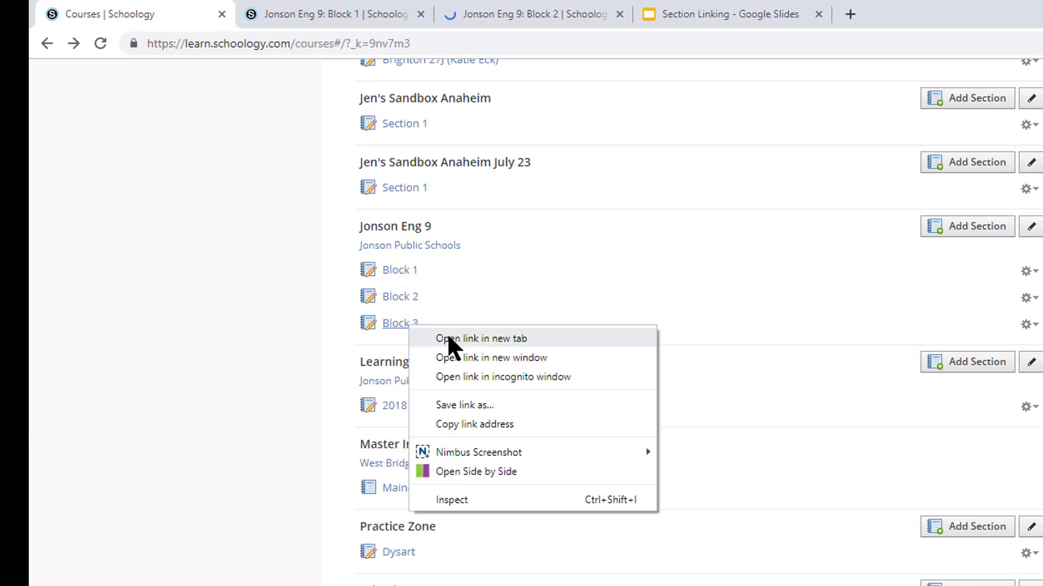
click(449, 339)
click(371, 13)
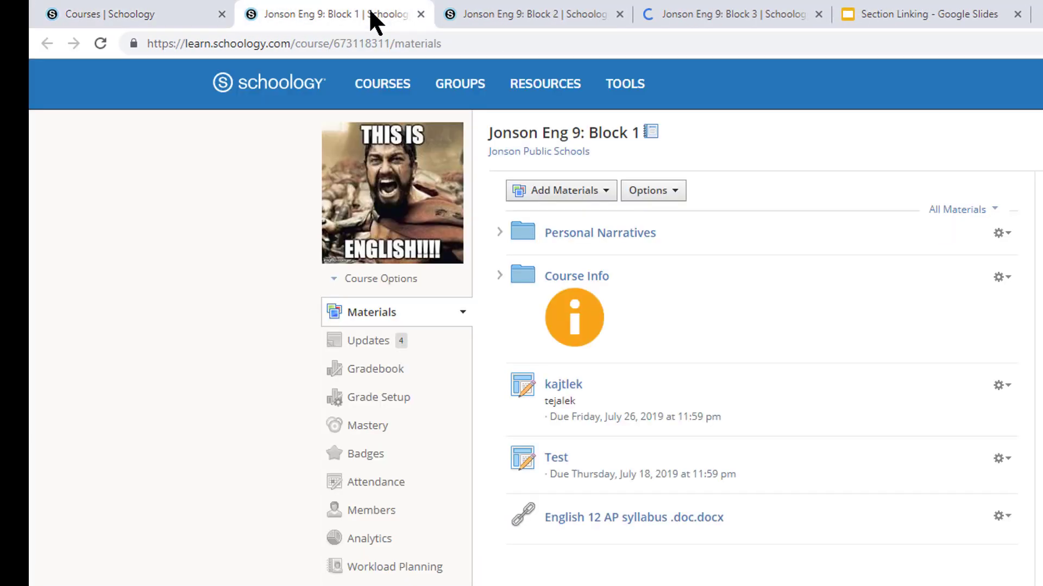
click(554, 14)
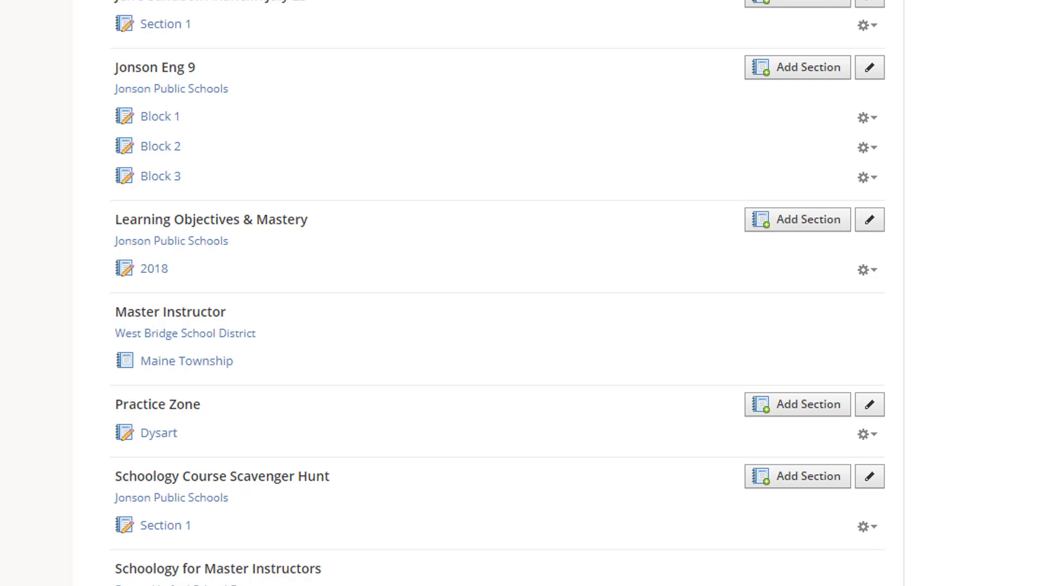
Step: Try linking existing sections to Block 1 and see Block 3 greyed out over shared members
click(869, 118)
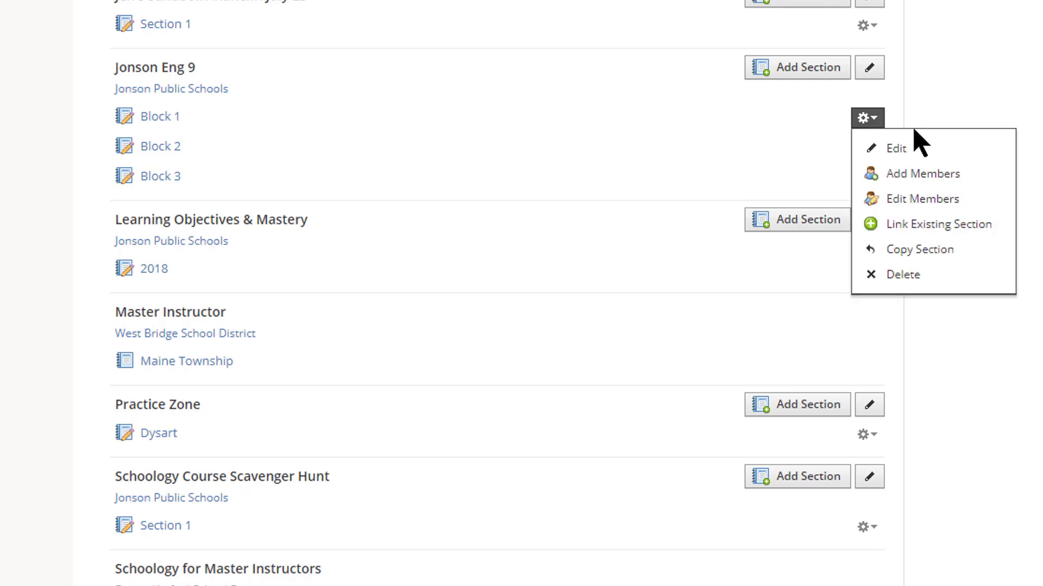
click(1002, 239)
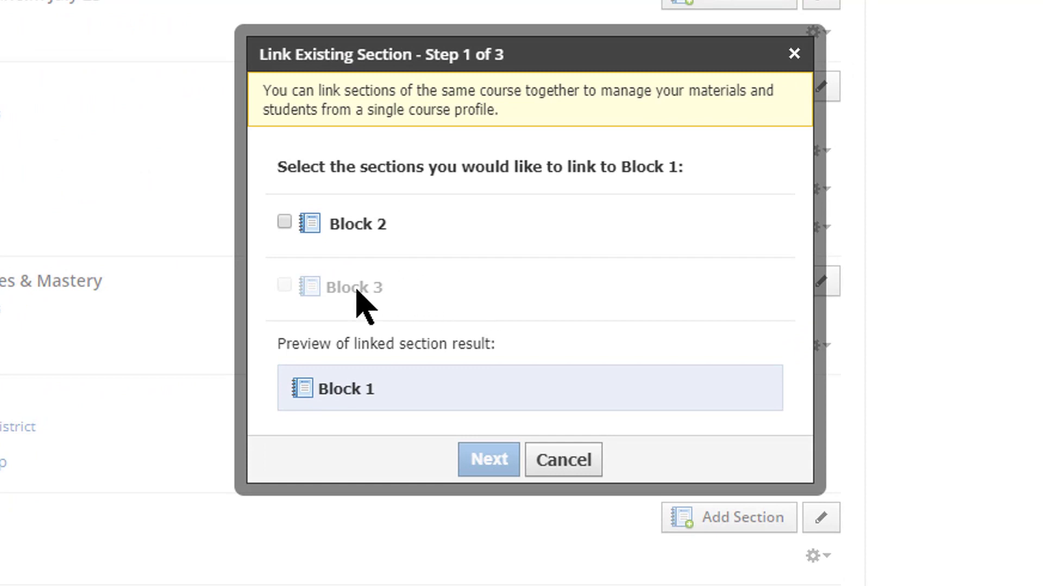
mouse_move(358, 289)
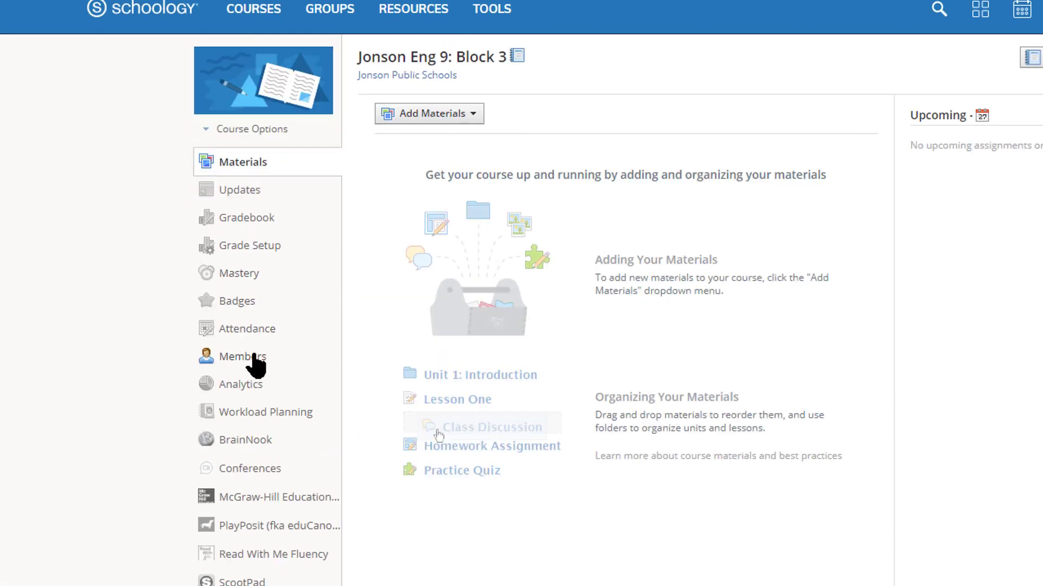
Step: Unenroll the student shared with Block 3 from Block 1, leaving six members
click(253, 355)
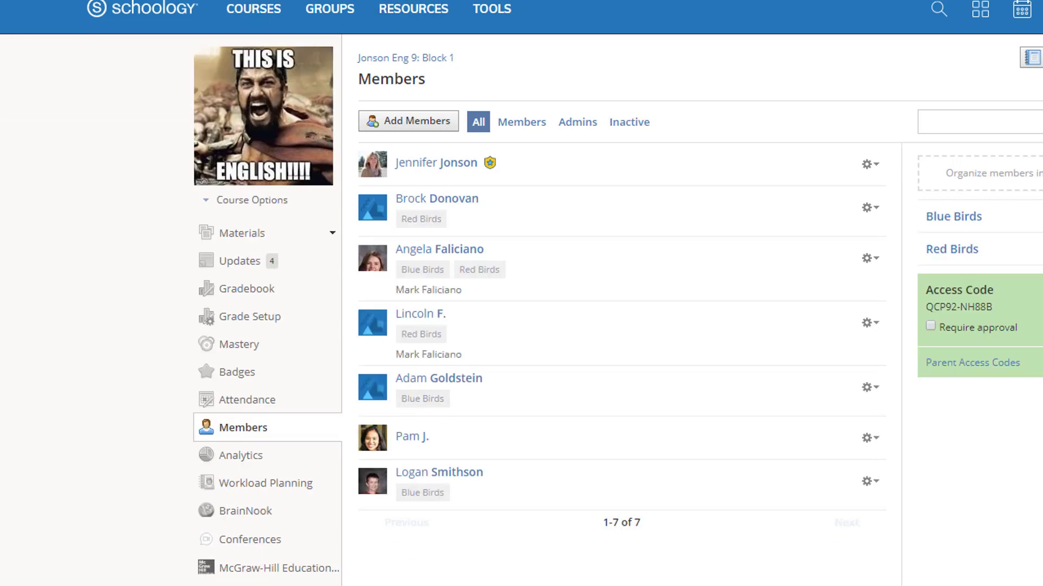
click(869, 482)
click(847, 585)
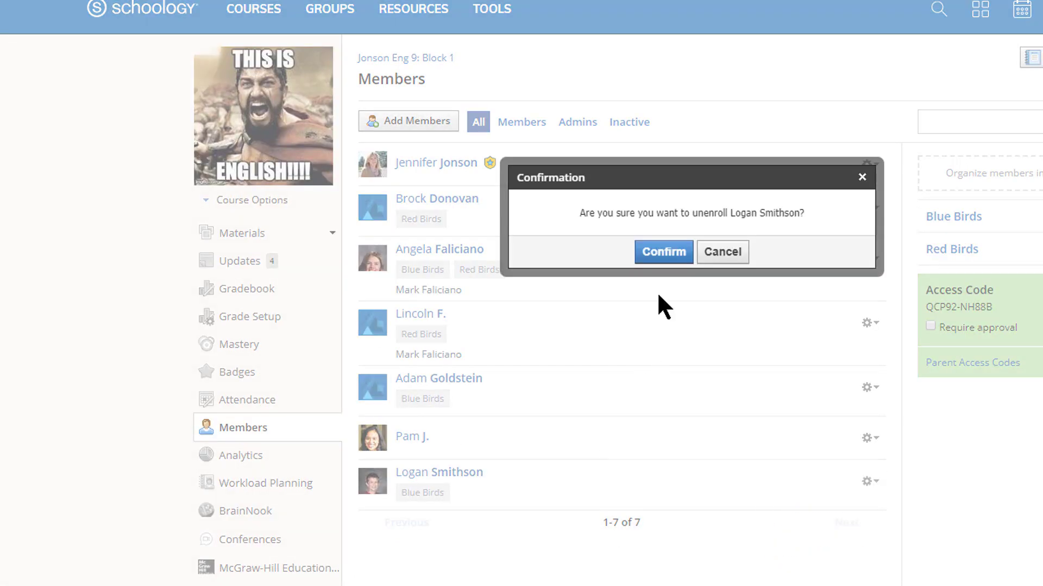
click(658, 255)
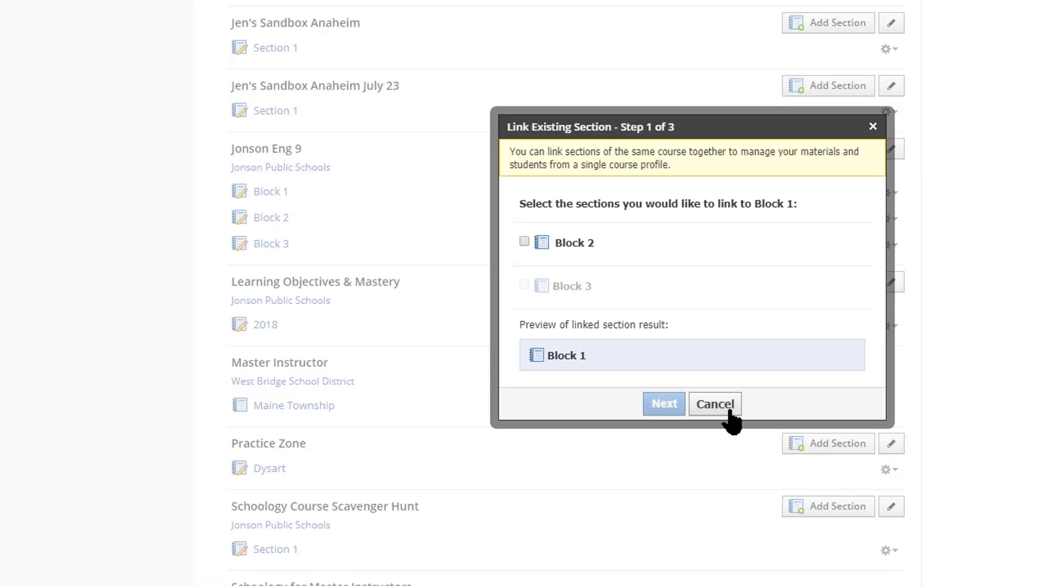
Step: Link Blocks 2 and 3 into Block 1 after downloading their grades as a standard CSV
click(724, 405)
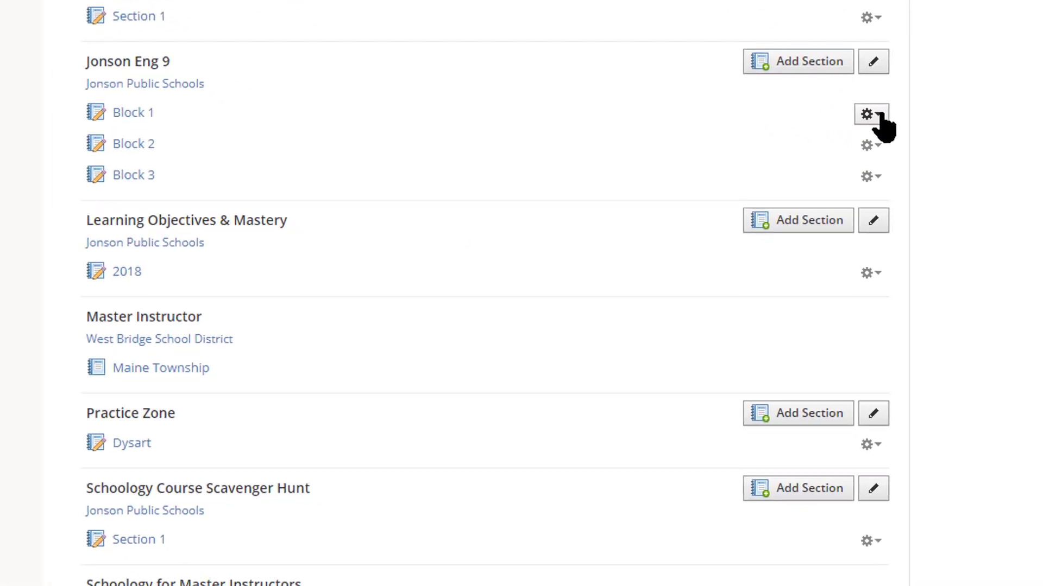
click(889, 193)
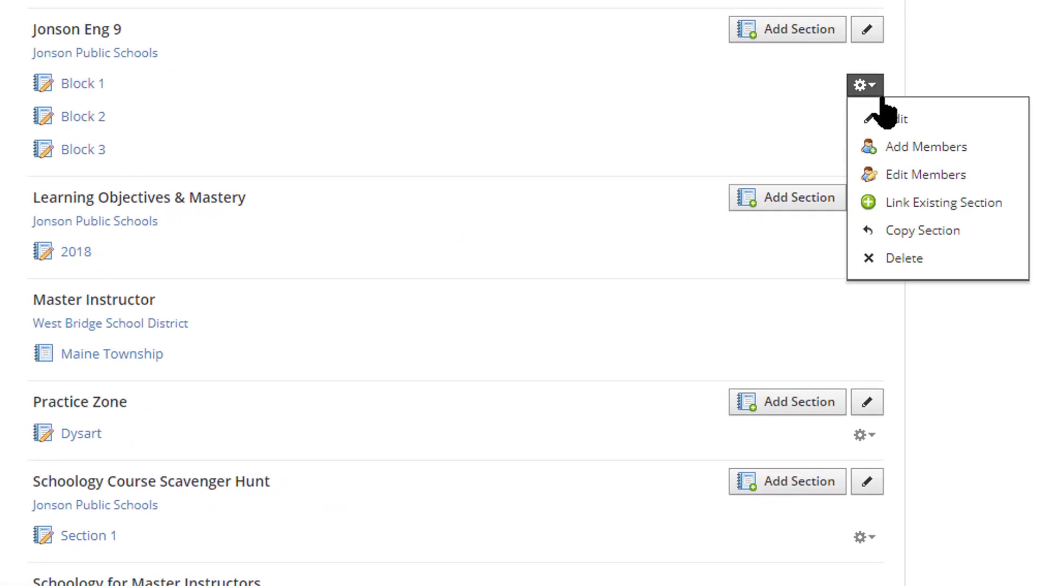
click(941, 217)
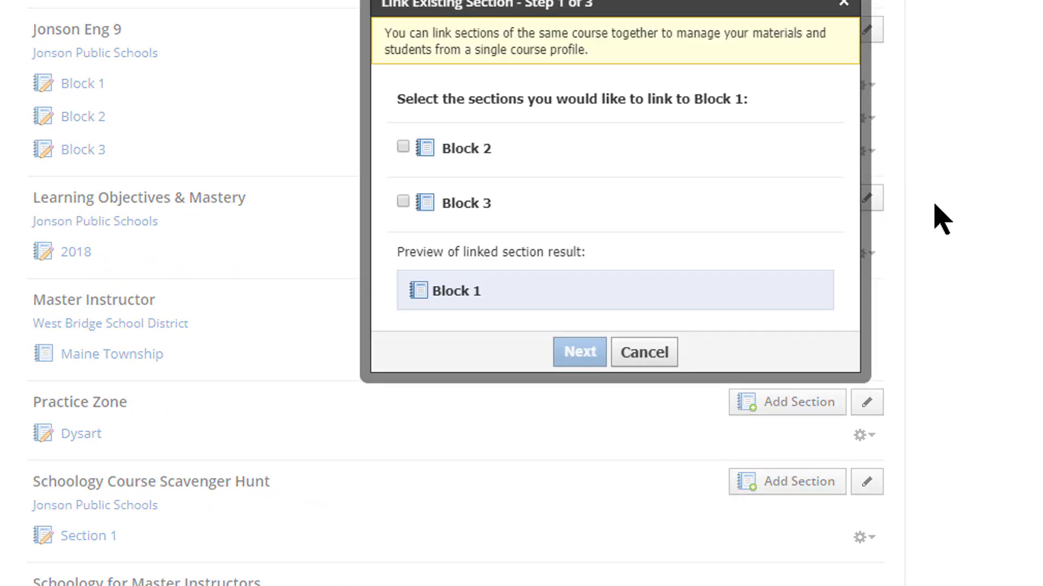
click(403, 201)
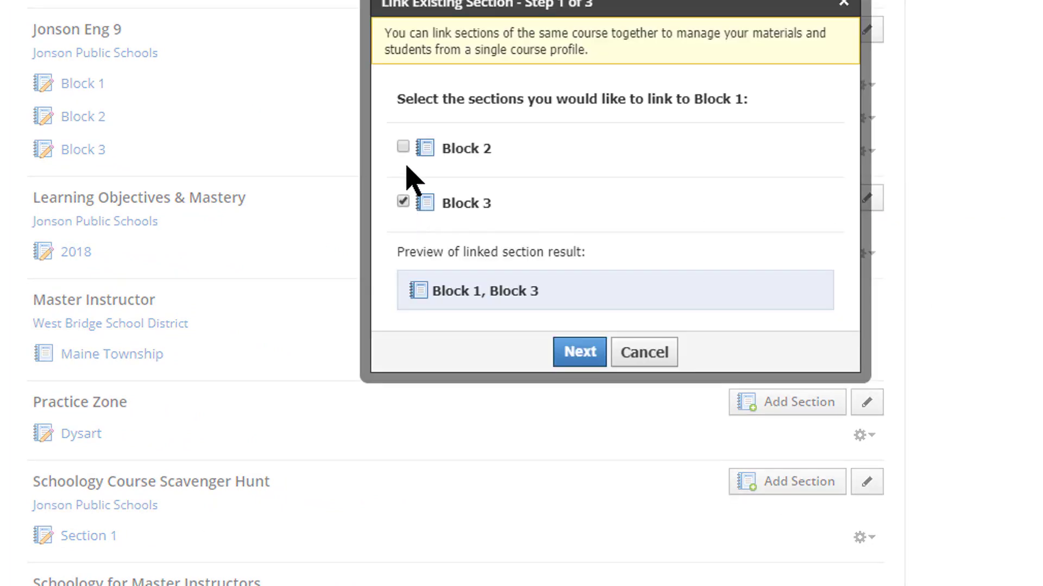
click(402, 147)
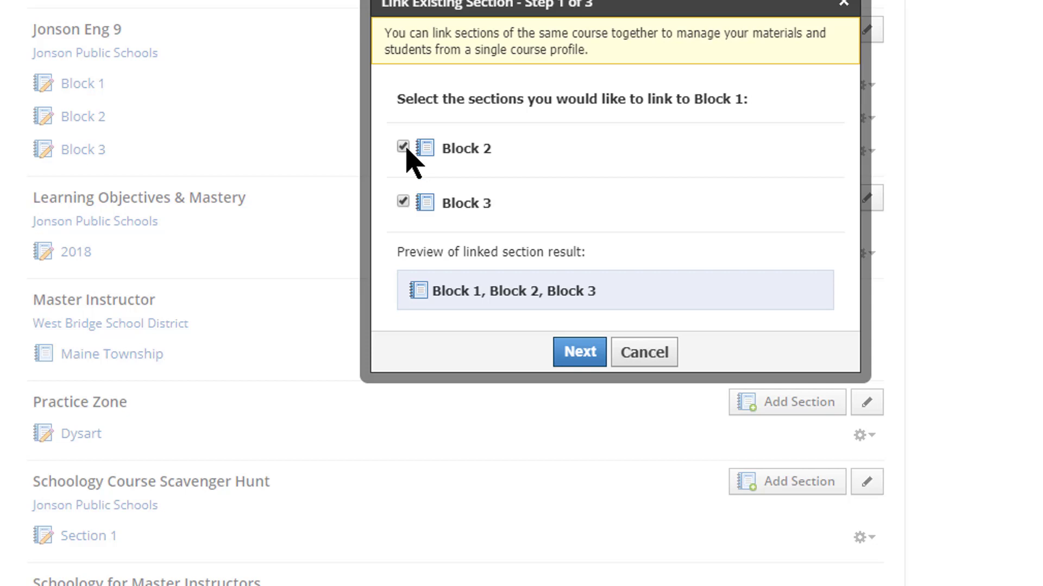
click(579, 353)
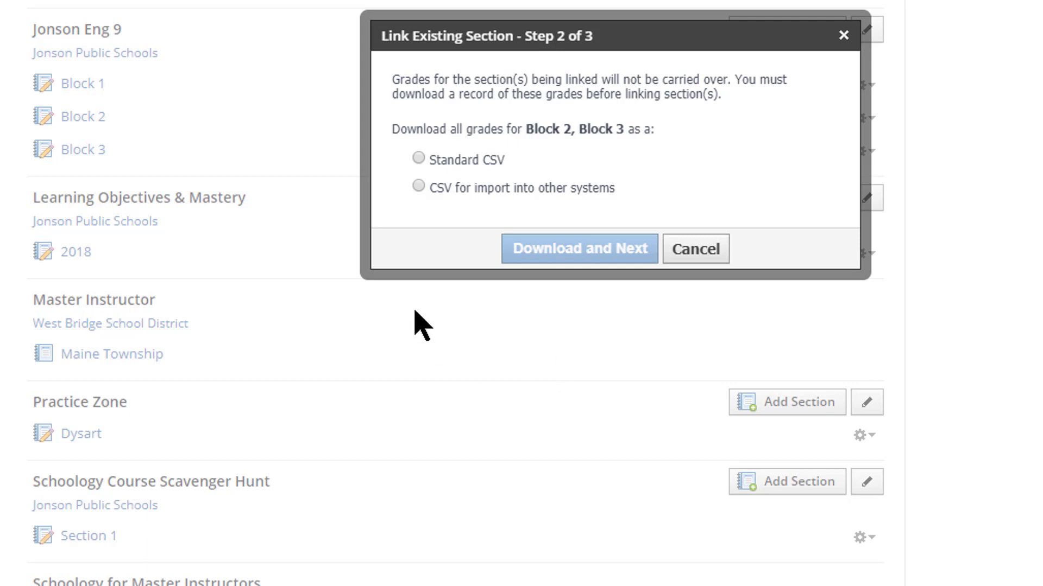
click(418, 158)
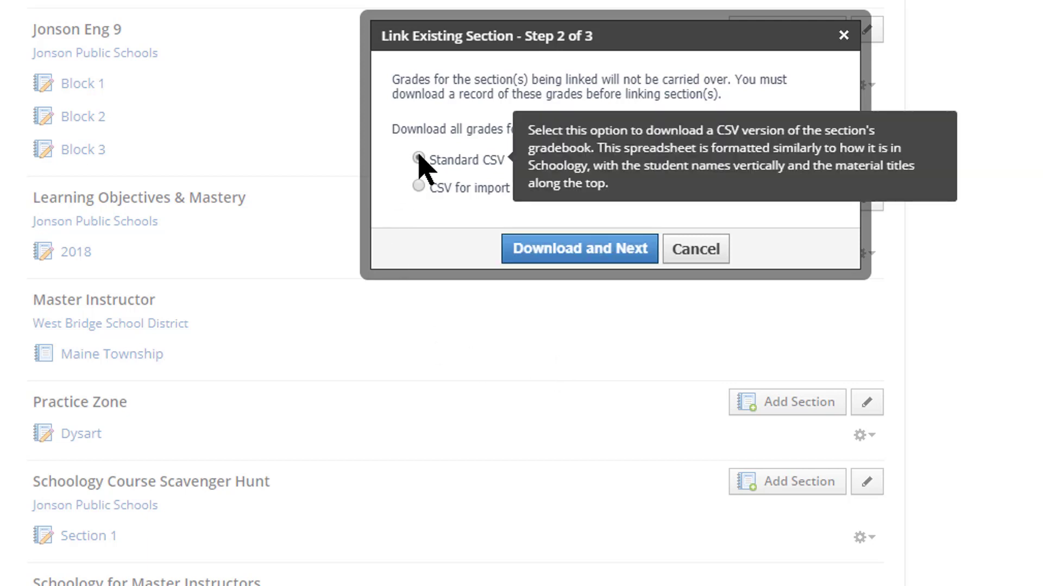
click(566, 260)
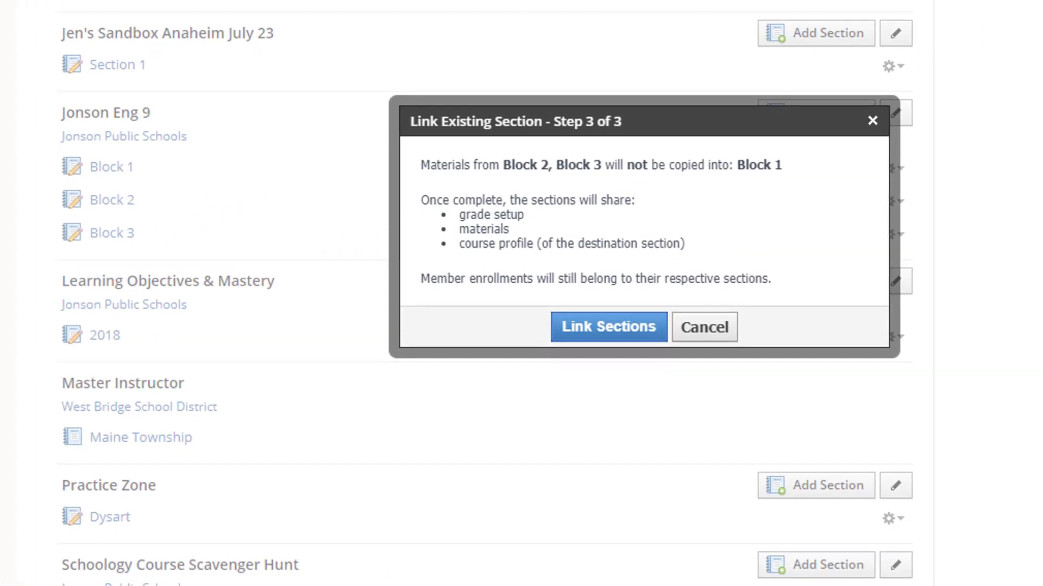
click(604, 345)
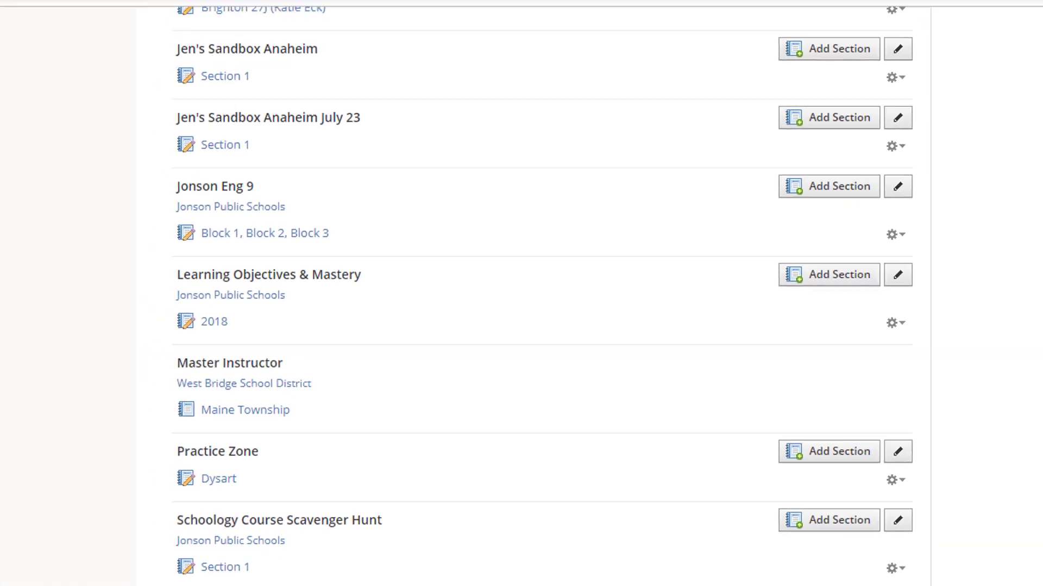
Step: Open the combined Jonson Eng 9: Block 1, Block 2, Block 3 course page
click(282, 234)
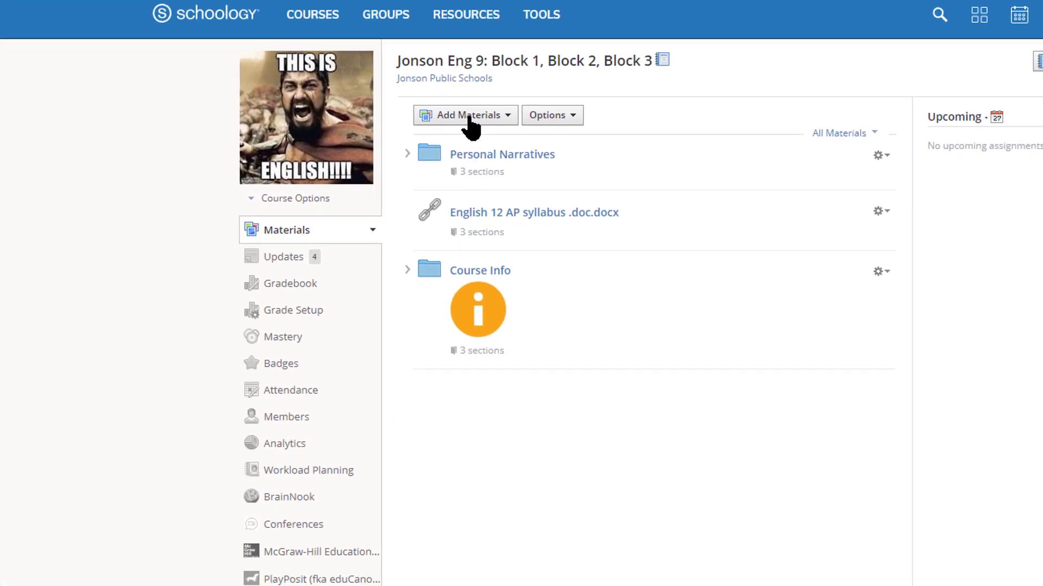
Step: Start a new assignment, enter 'New AssignmentCreative', and scroll down to the due-date settings
click(469, 116)
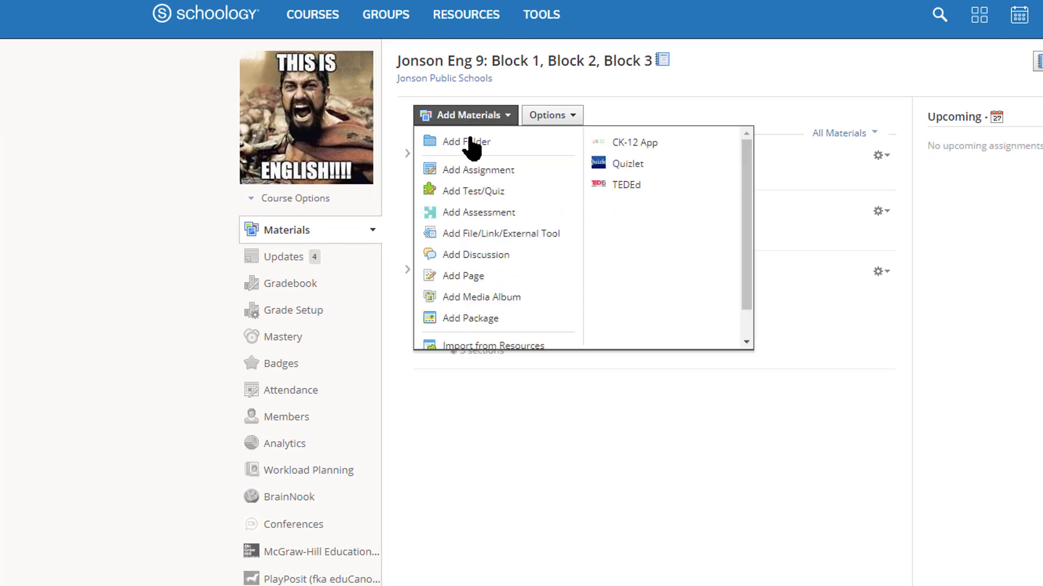
click(479, 171)
text(New Assignment)
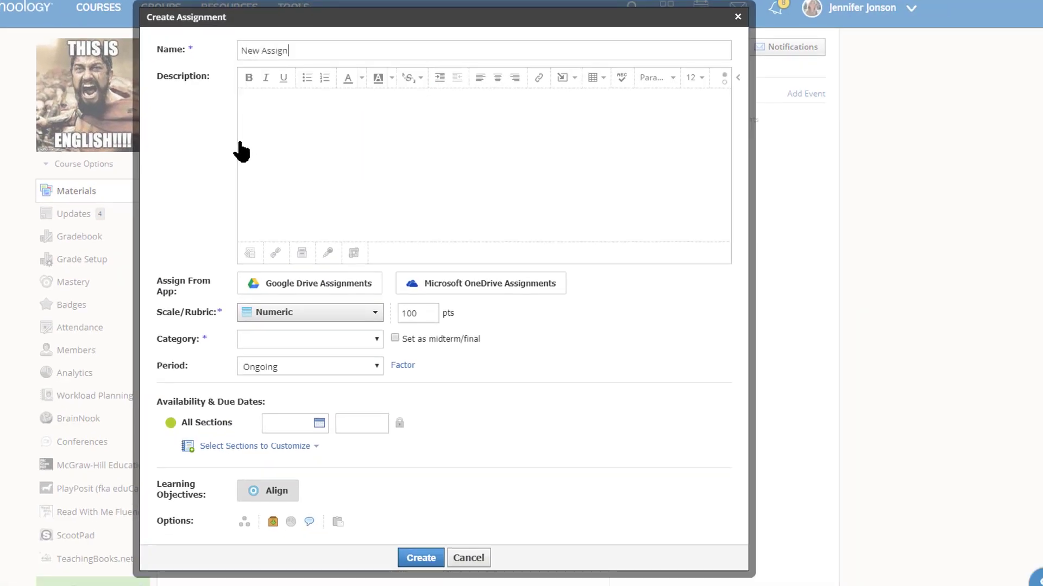
text(Creative)
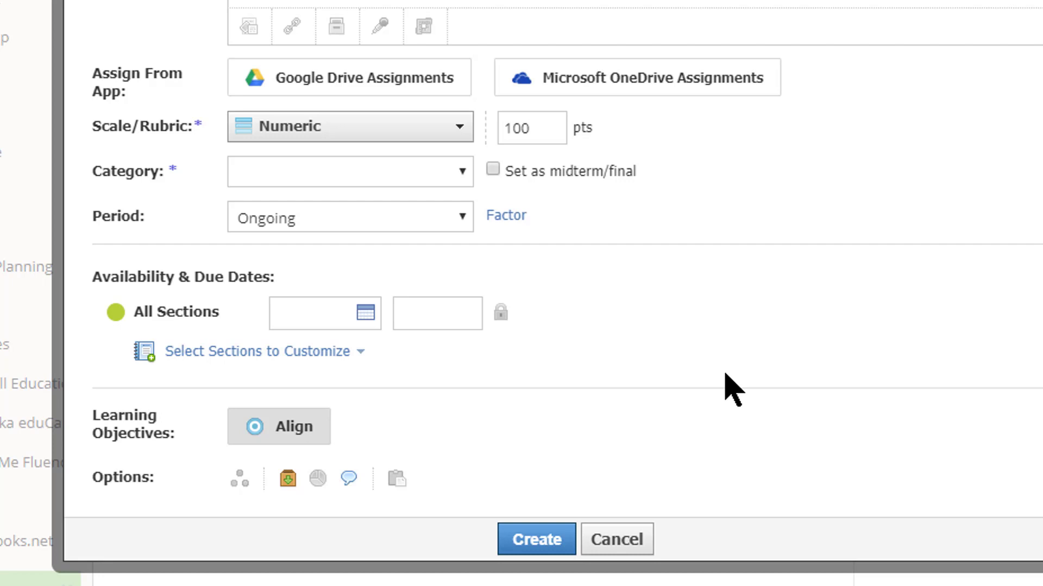
scroll(733, 389, down, 2)
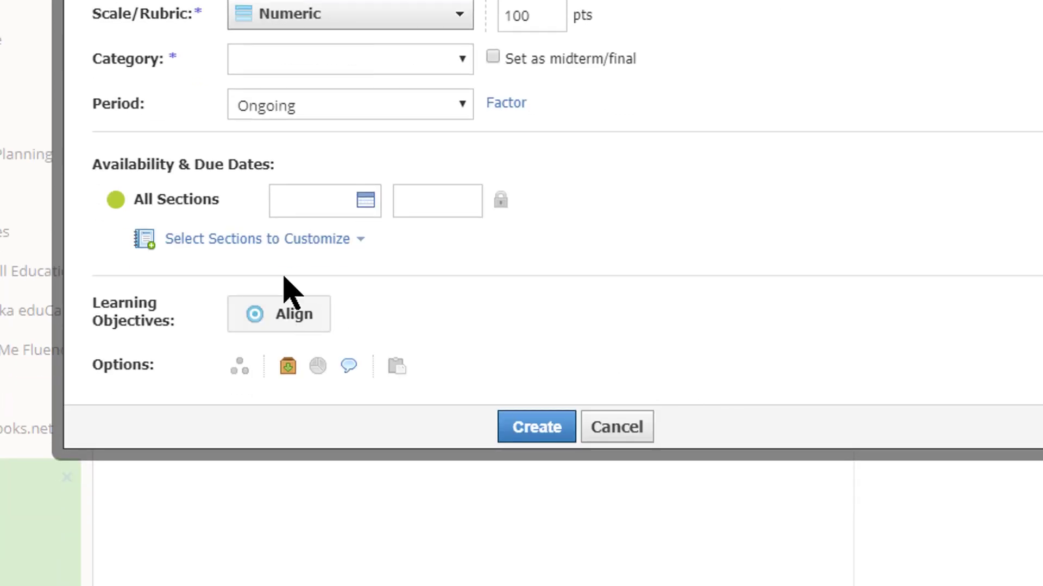
Step: Customize due dates for all sections, setting Block 1 due August 9, 2019
click(261, 240)
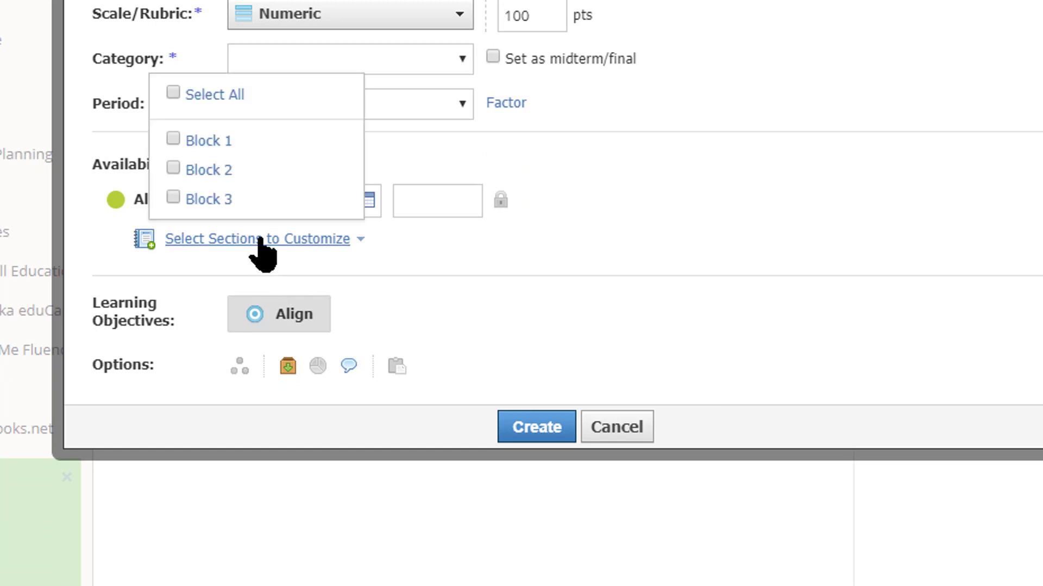
click(173, 93)
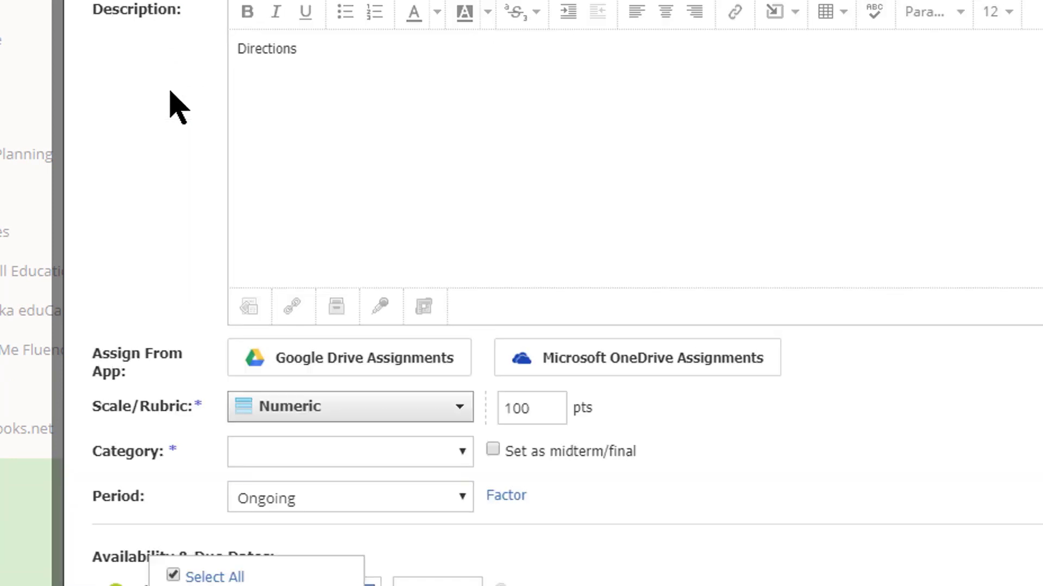
click(378, 534)
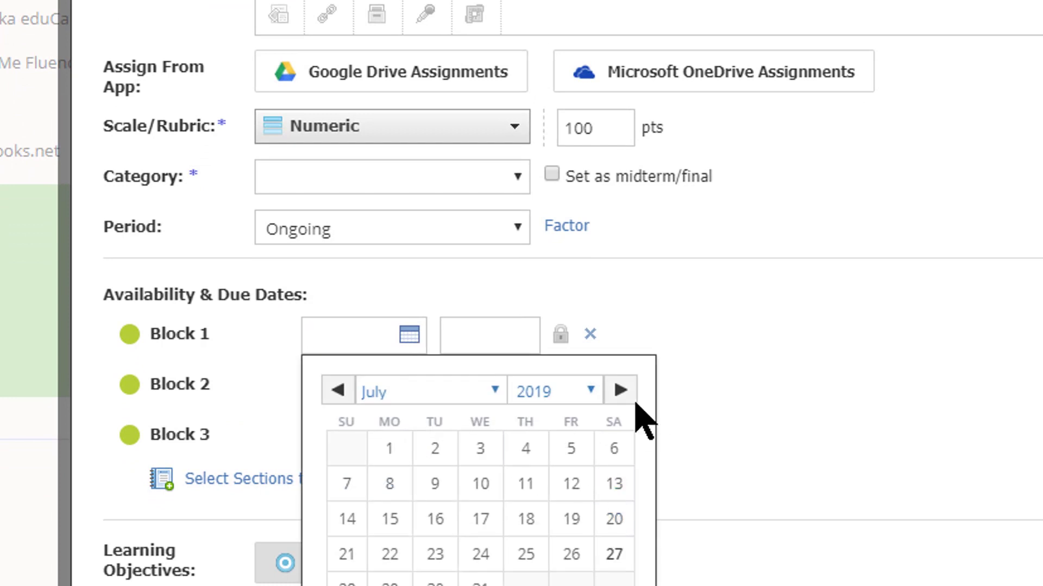
click(569, 585)
click(570, 484)
Step: Set Block 2 due August 8 and Block 3 August 9, unpublish Block 3, and create the assignment
click(409, 384)
click(524, 534)
click(409, 435)
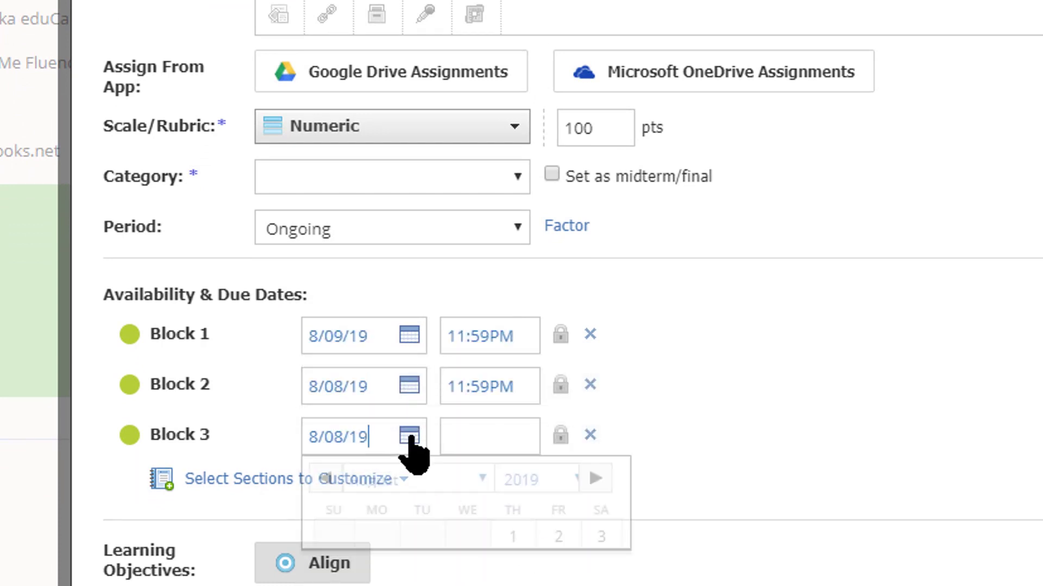
click(570, 583)
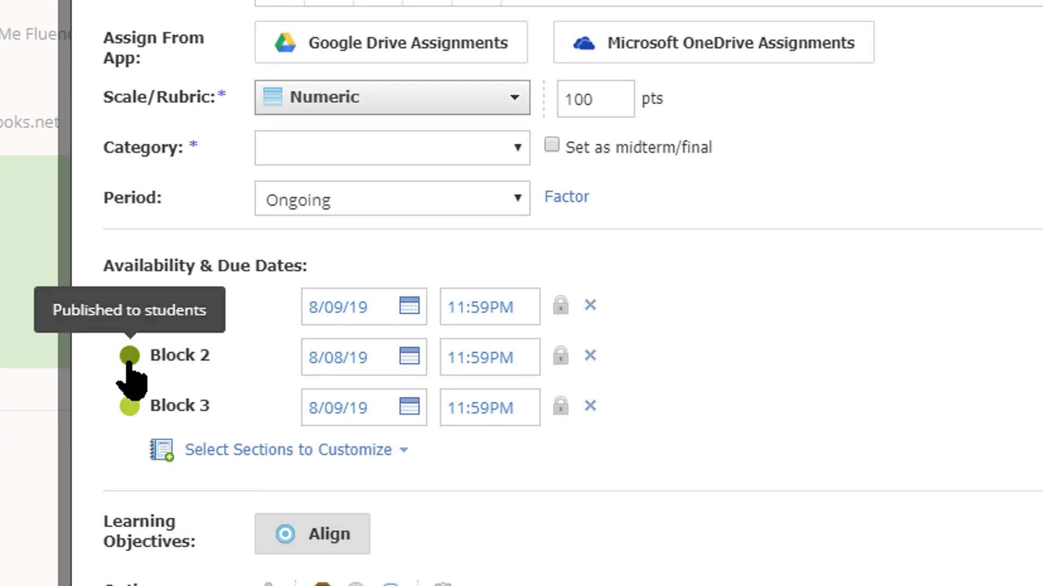
click(130, 406)
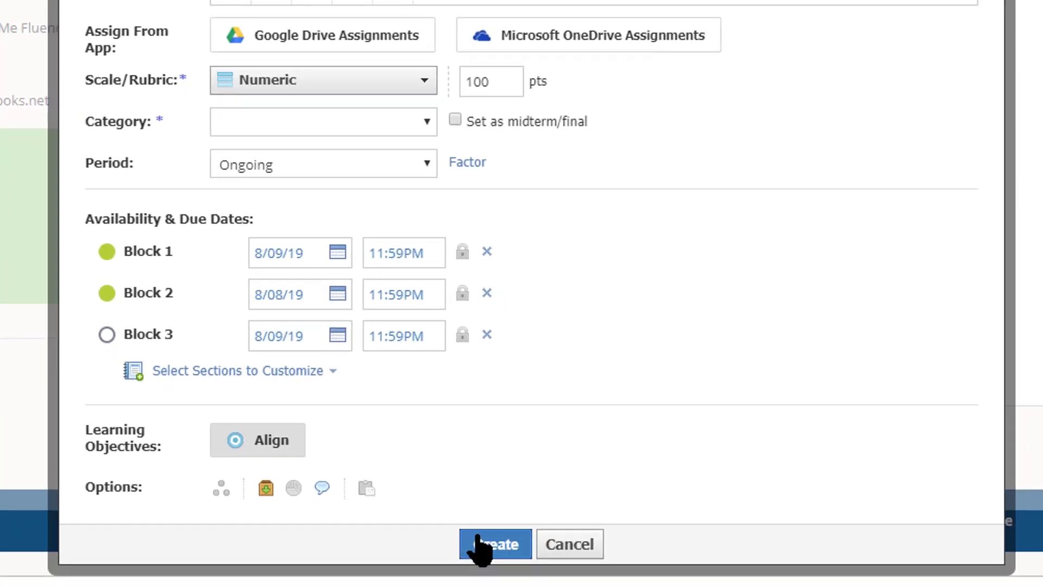
click(480, 544)
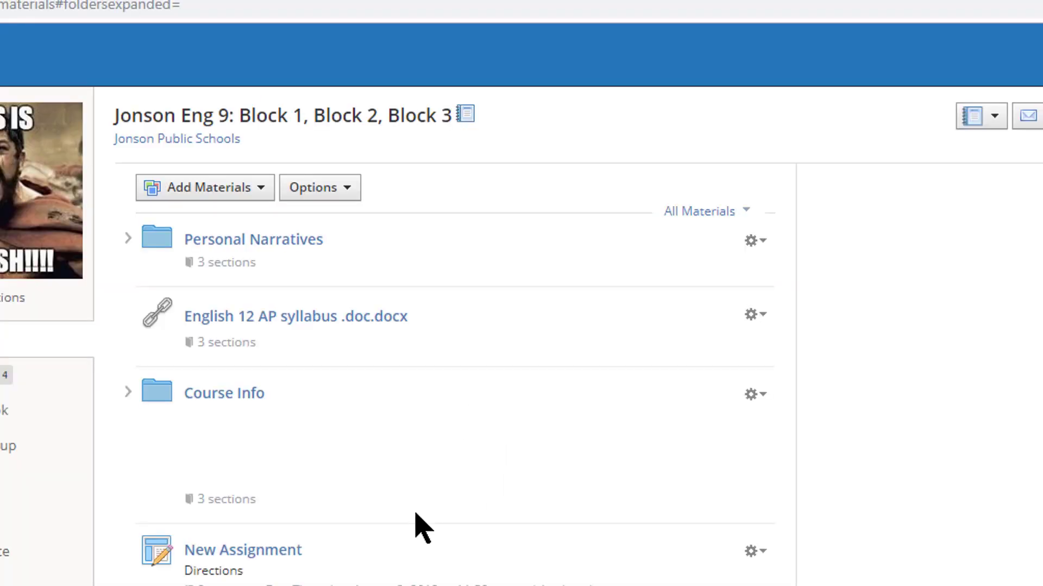
Step: Open New Assignment and view Block 2's submissions, then switch back to Block 1
scroll(421, 527, down, 4)
click(241, 209)
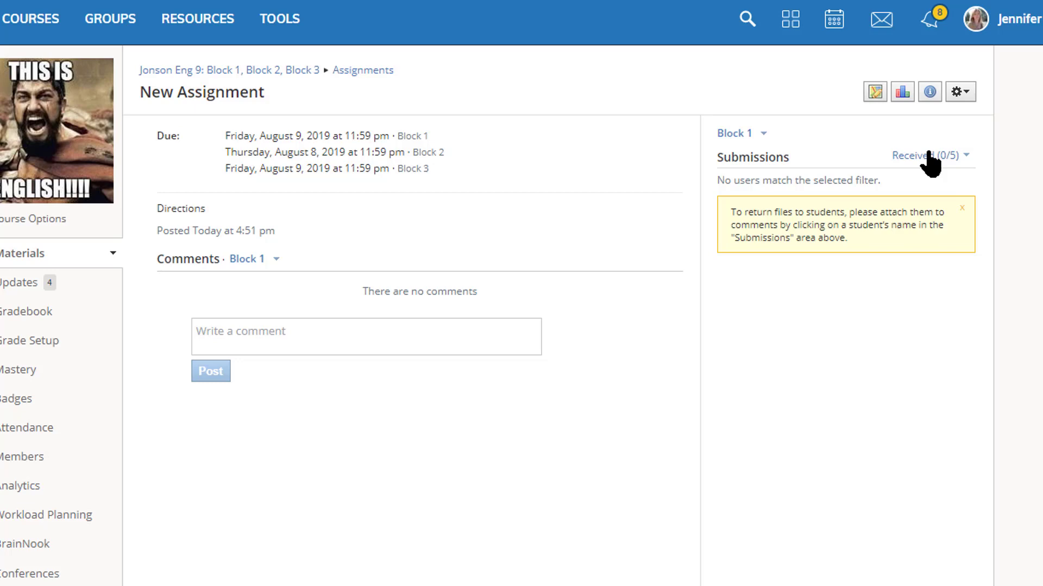
click(752, 133)
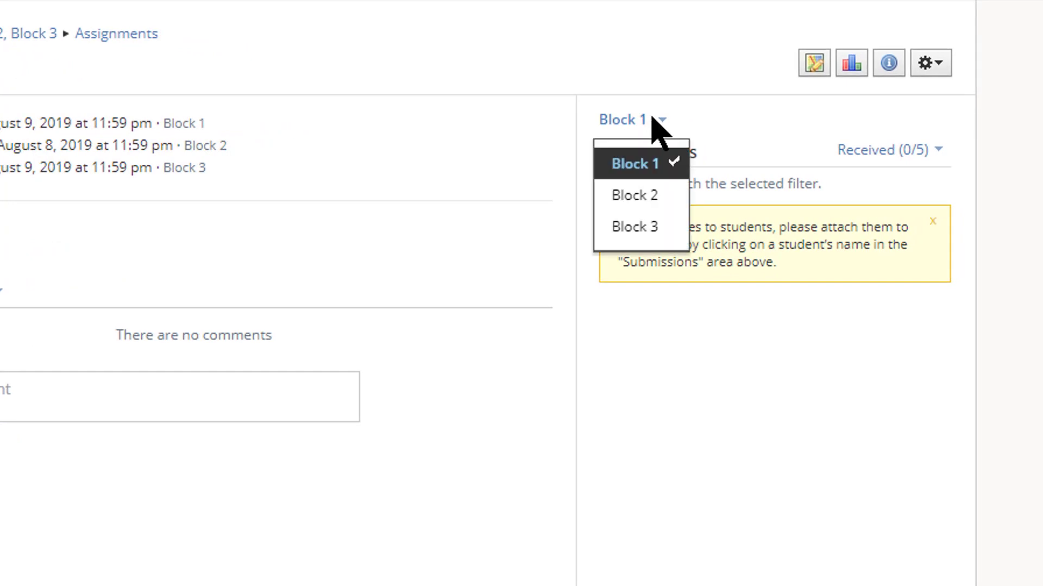
click(660, 195)
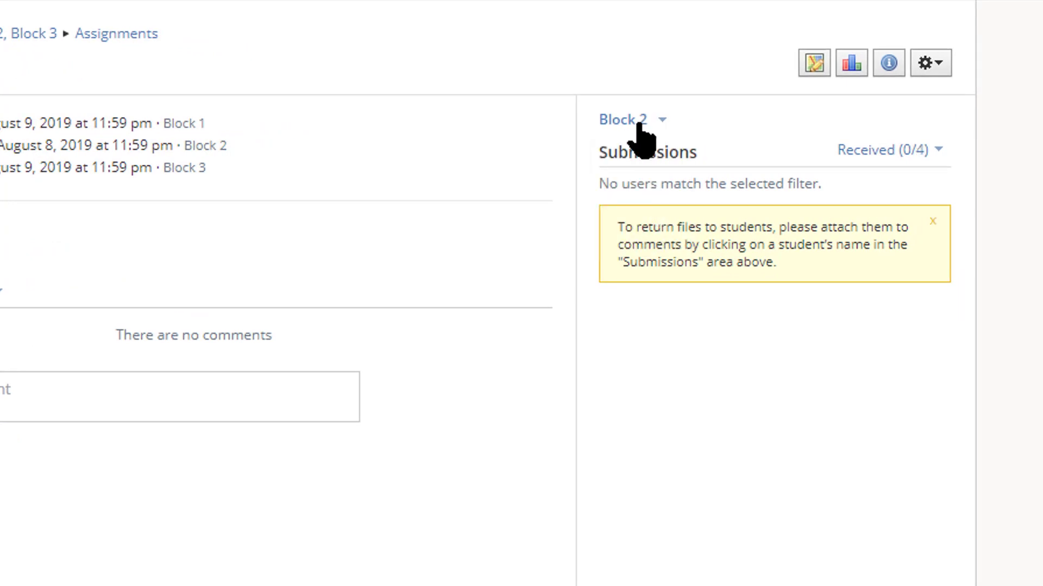
click(633, 120)
click(649, 164)
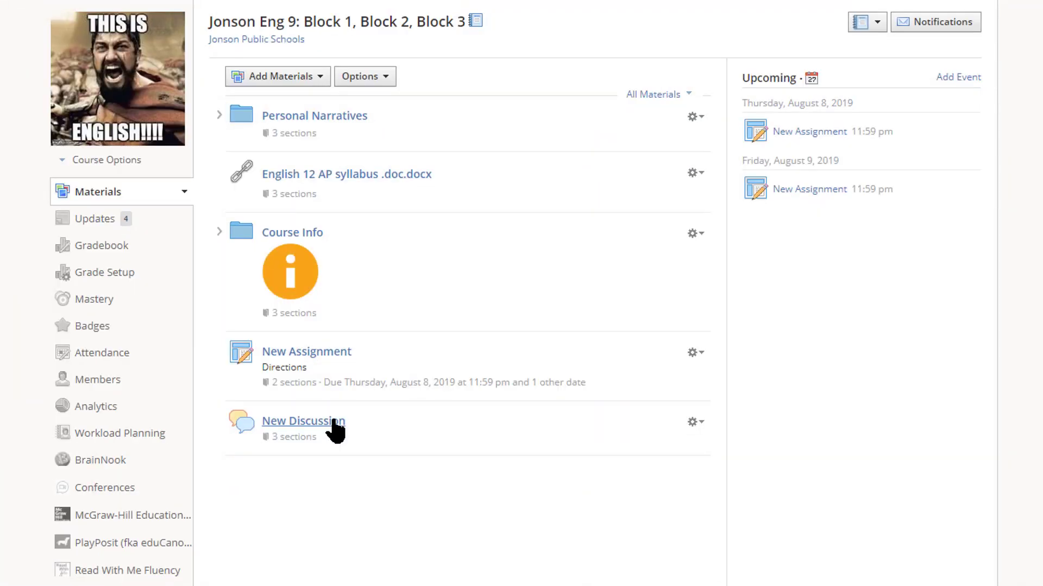
Step: Open the New Discussion and show which sections it covers
click(335, 423)
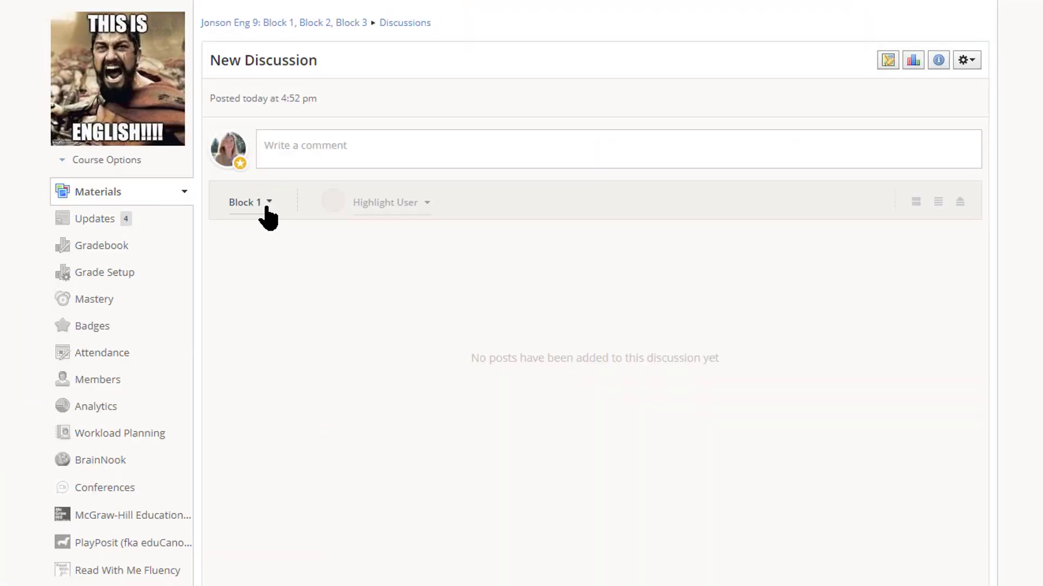
click(267, 214)
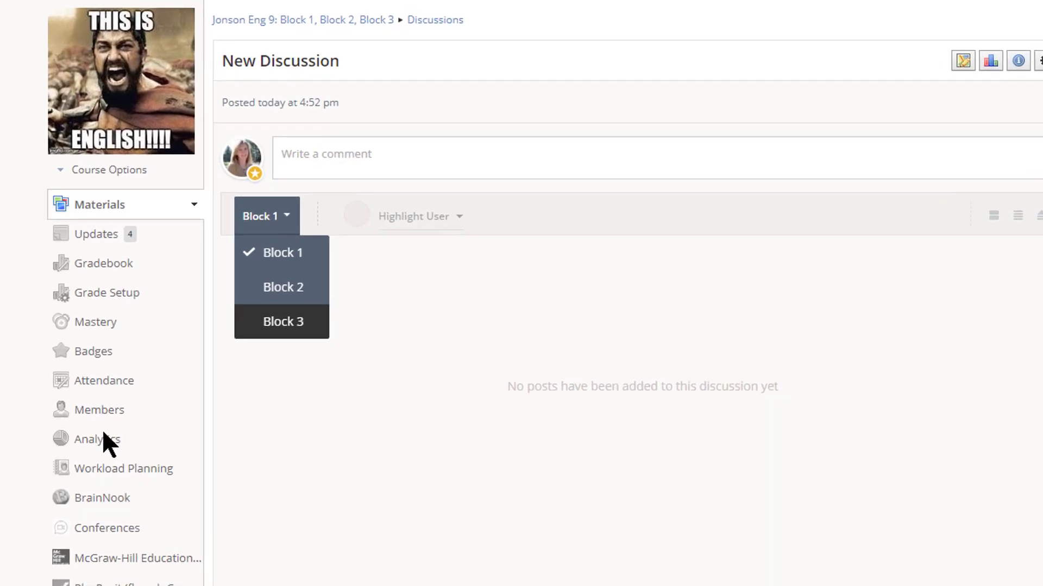
Step: Check the linked course's gradebook for Block 1 then Block 2, and bring up all course cards
click(103, 248)
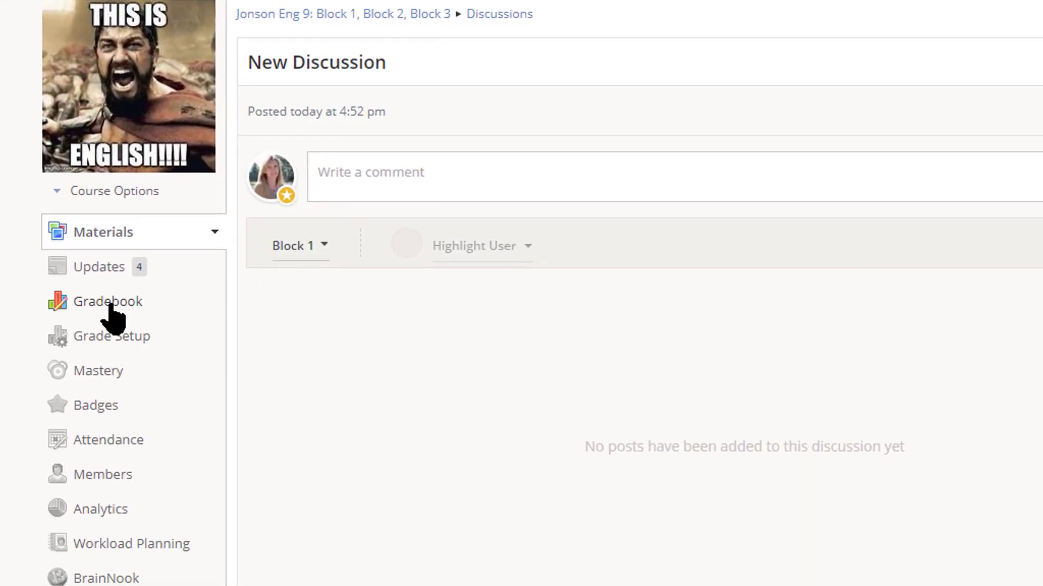
click(111, 308)
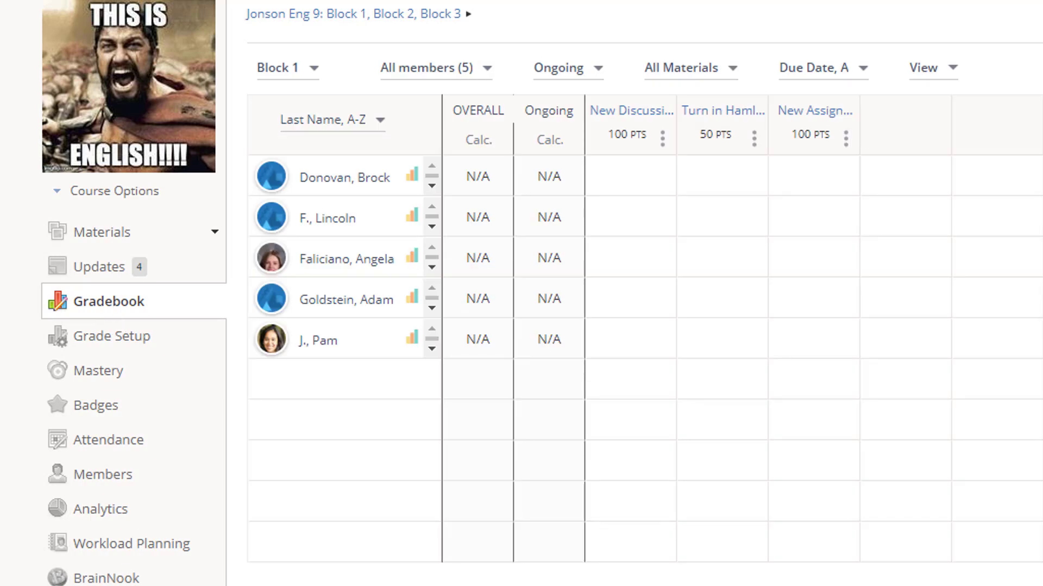
click(314, 68)
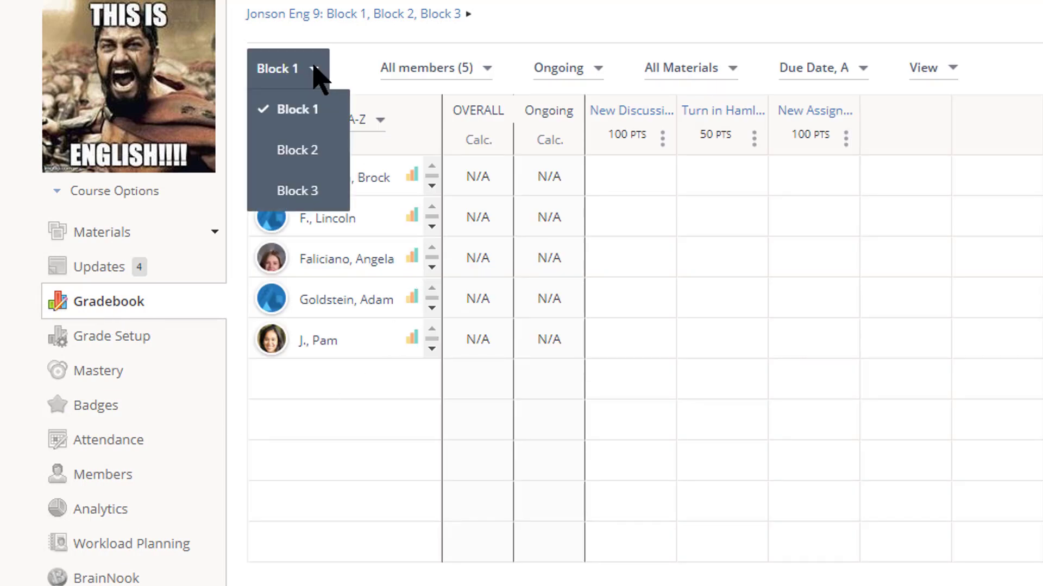
click(304, 148)
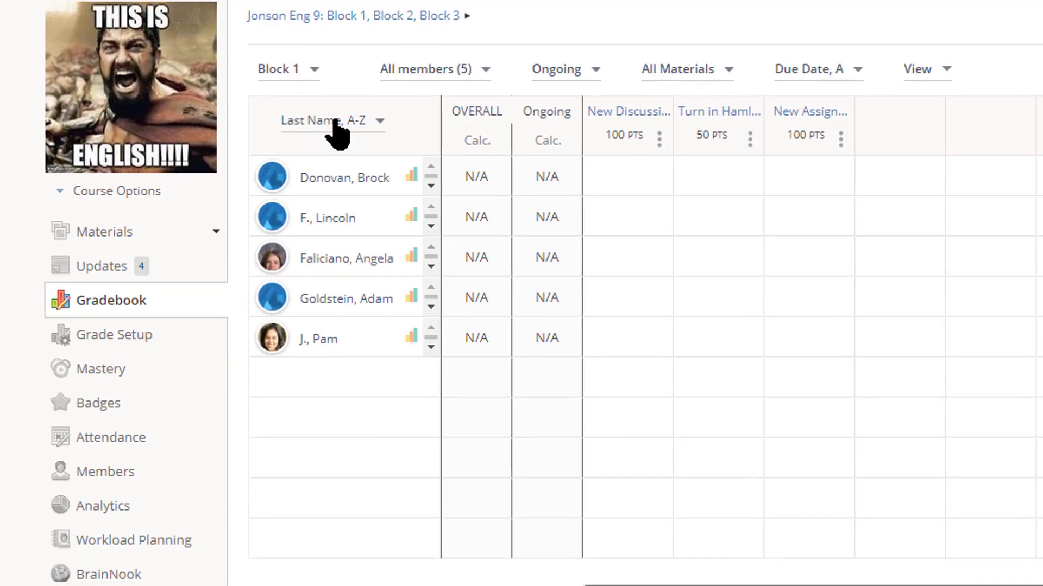
click(184, 22)
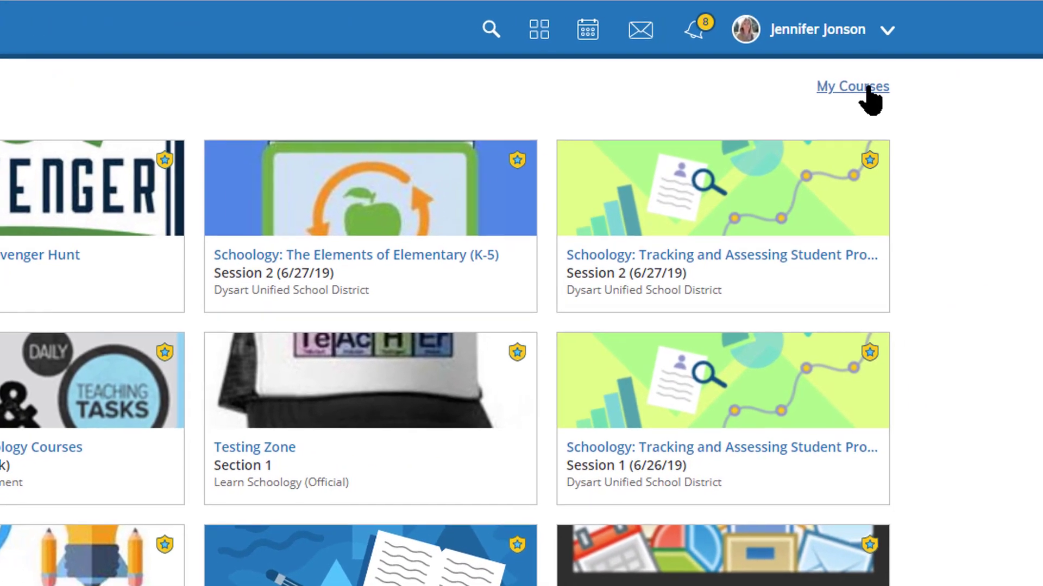
Step: Open My Courses and show the actions for Jonson Eng 9's linked Block 1, Block 2, Block 3 section
click(867, 89)
scroll(663, 491, down, 5)
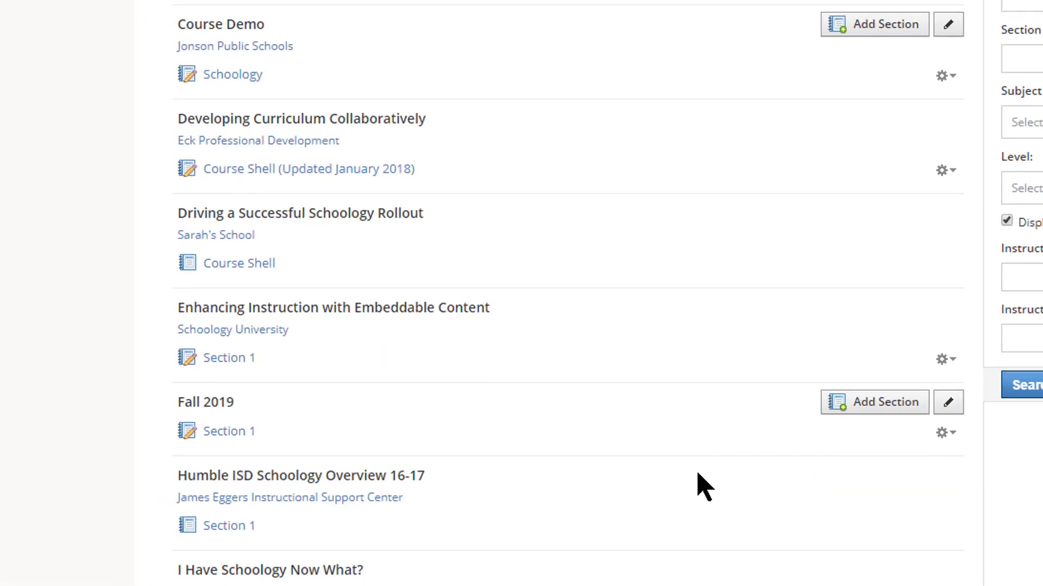
scroll(701, 486, down, 8)
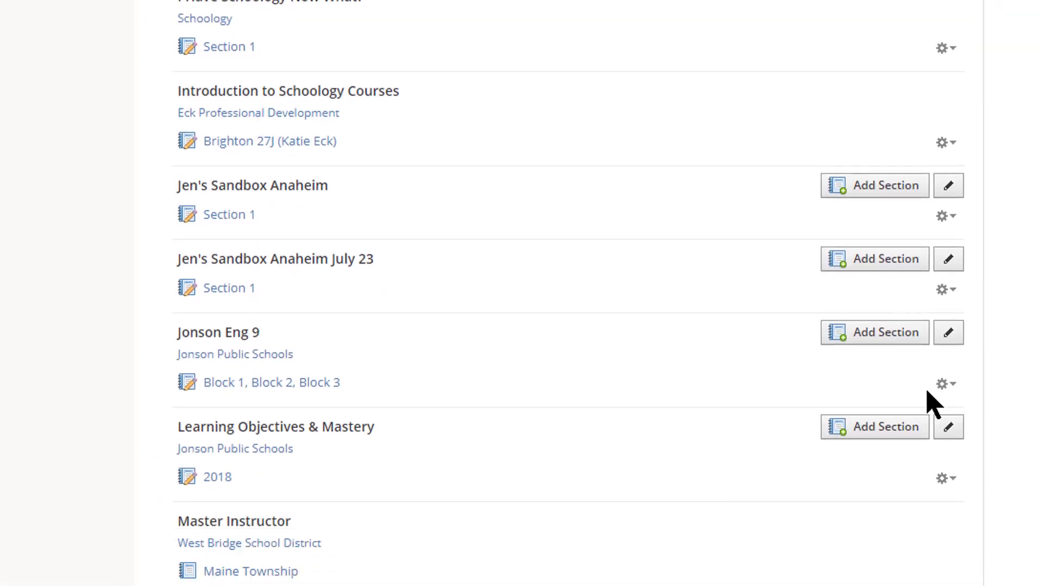
scroll(846, 384, down, 2)
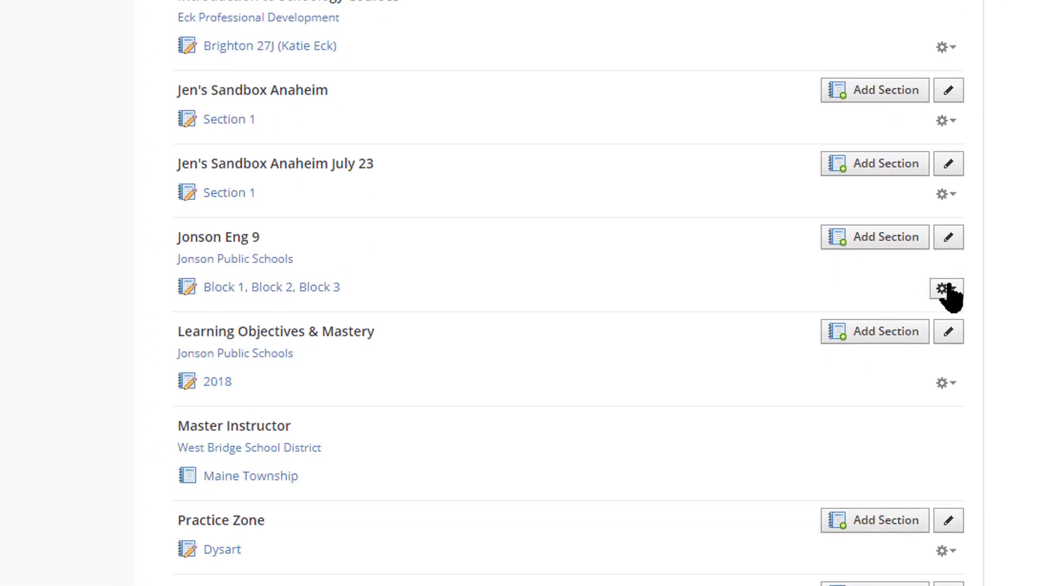
click(946, 290)
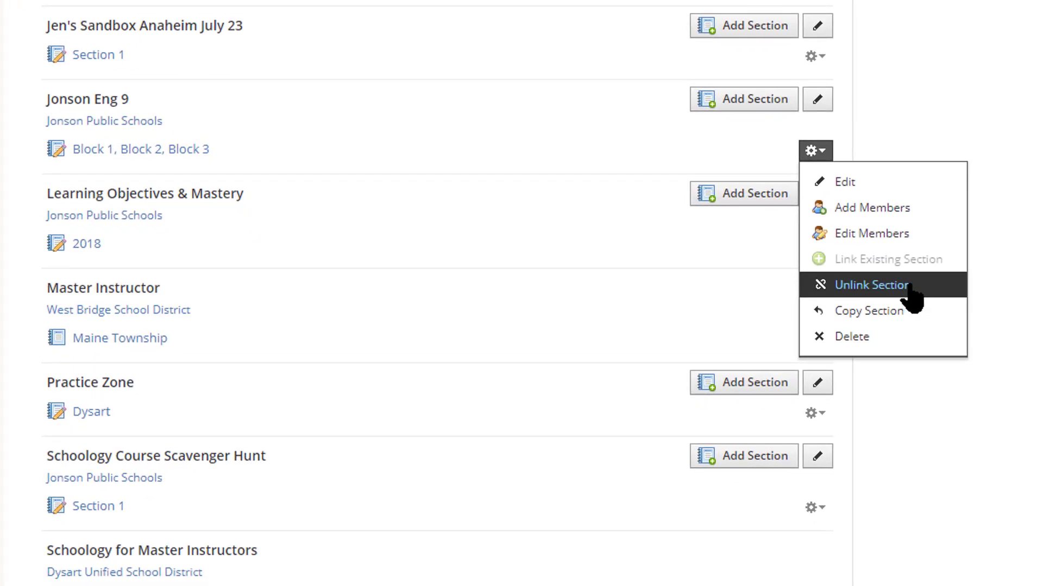
Step: Choose Unlink Section and select Block 2 and Block 3 of Jonson Eng 9
click(912, 293)
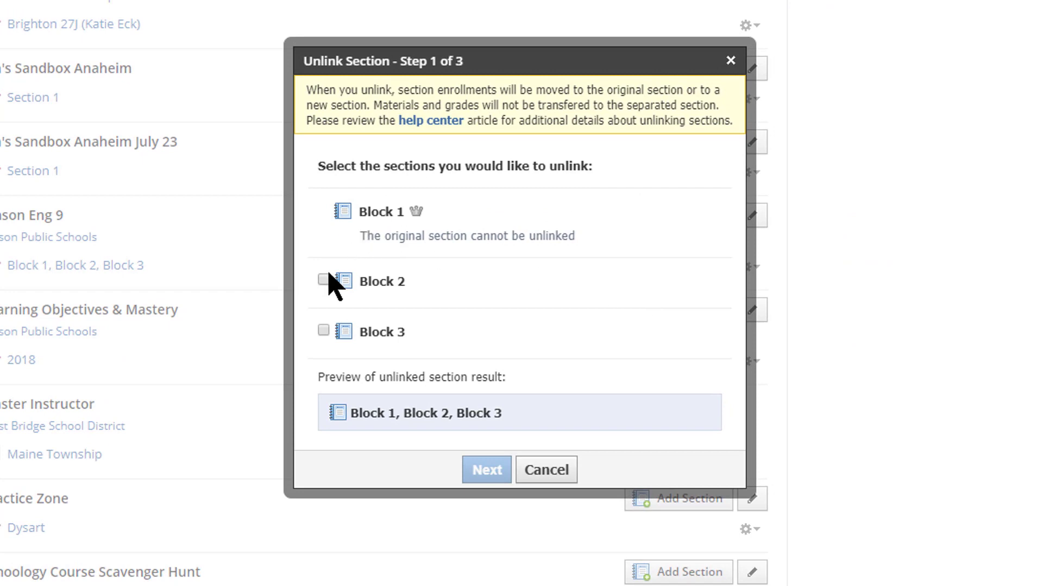
click(323, 280)
click(323, 360)
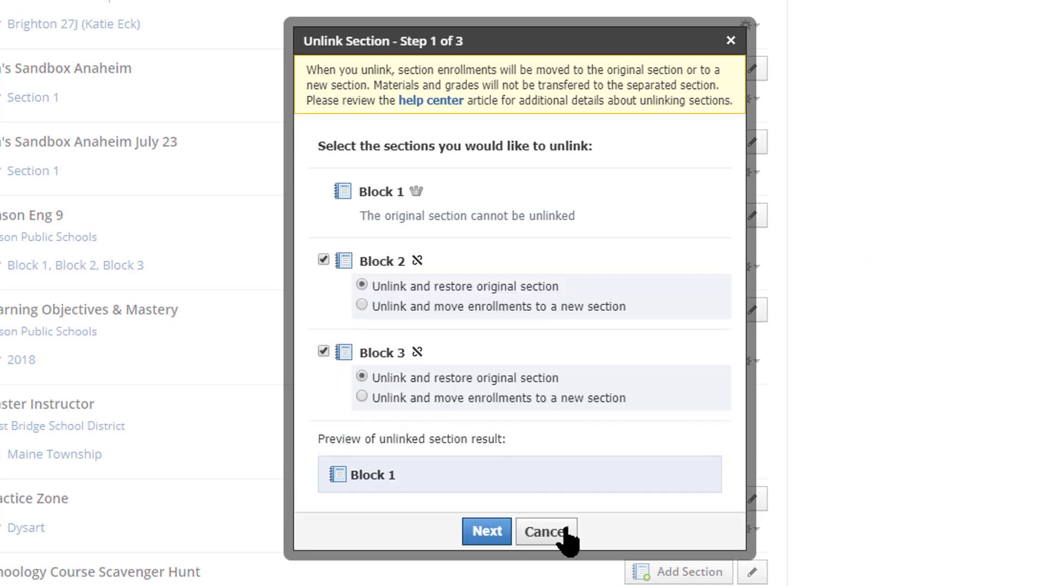
click(486, 532)
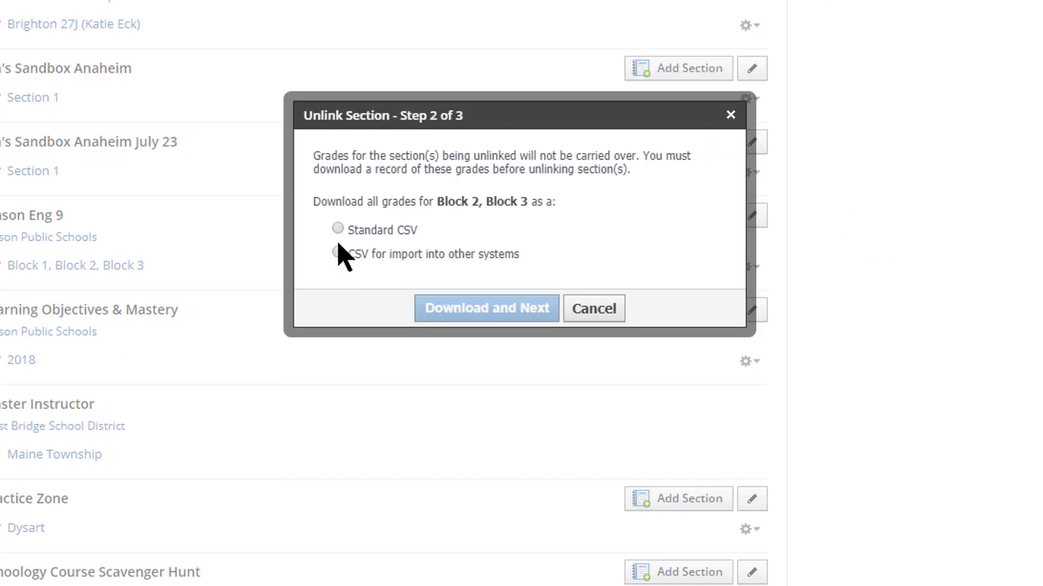
Step: Download the grades as Standard CSV and confirm unlinking Blocks 2 and 3
click(338, 228)
click(470, 317)
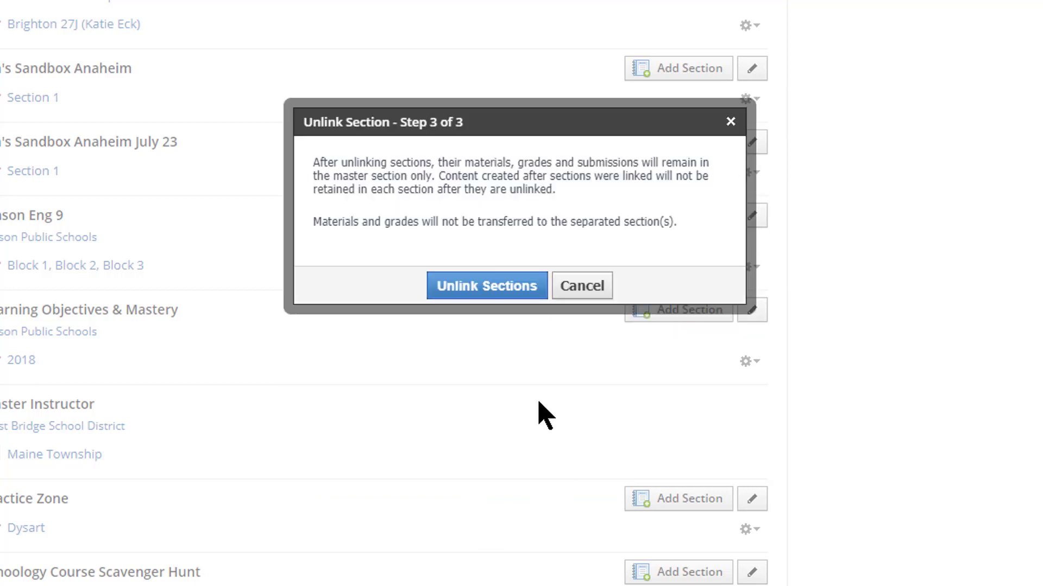
click(513, 299)
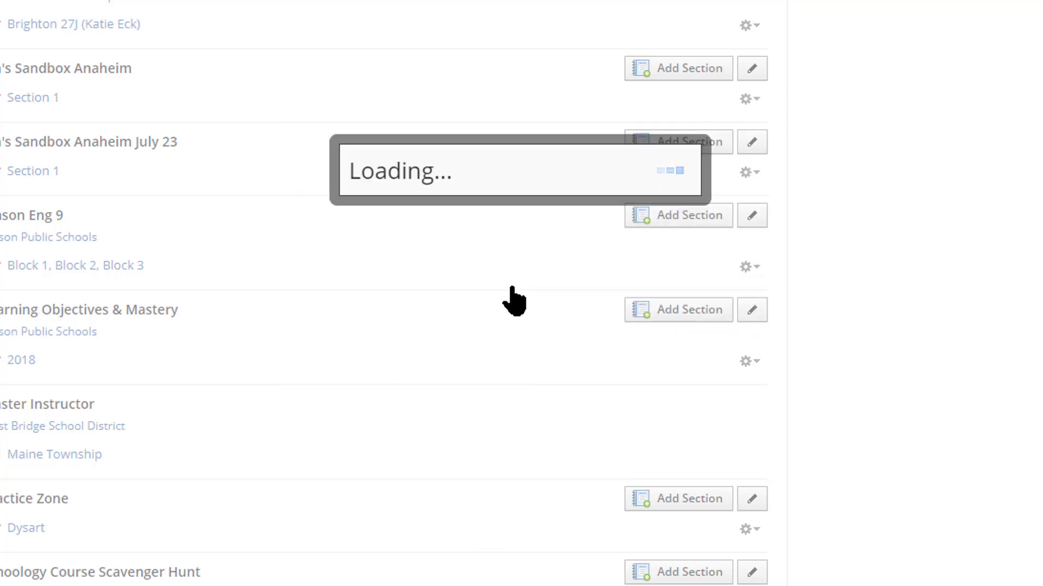